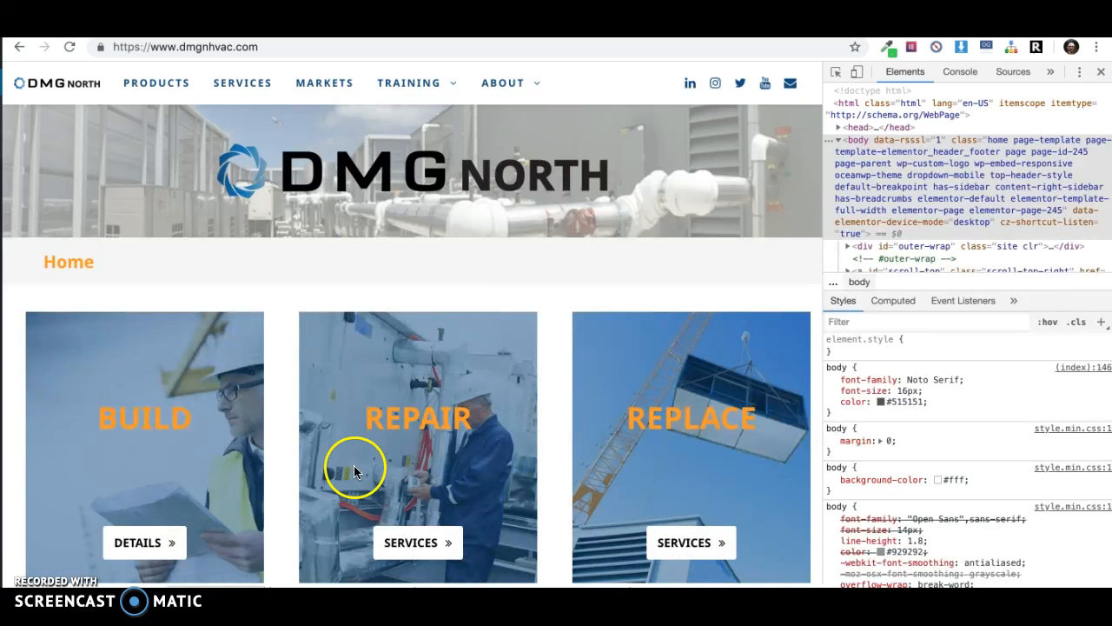
# View the Training submenu on the live DMG North site and open its Classes page.
pyautogui.moveTo(450, 92)
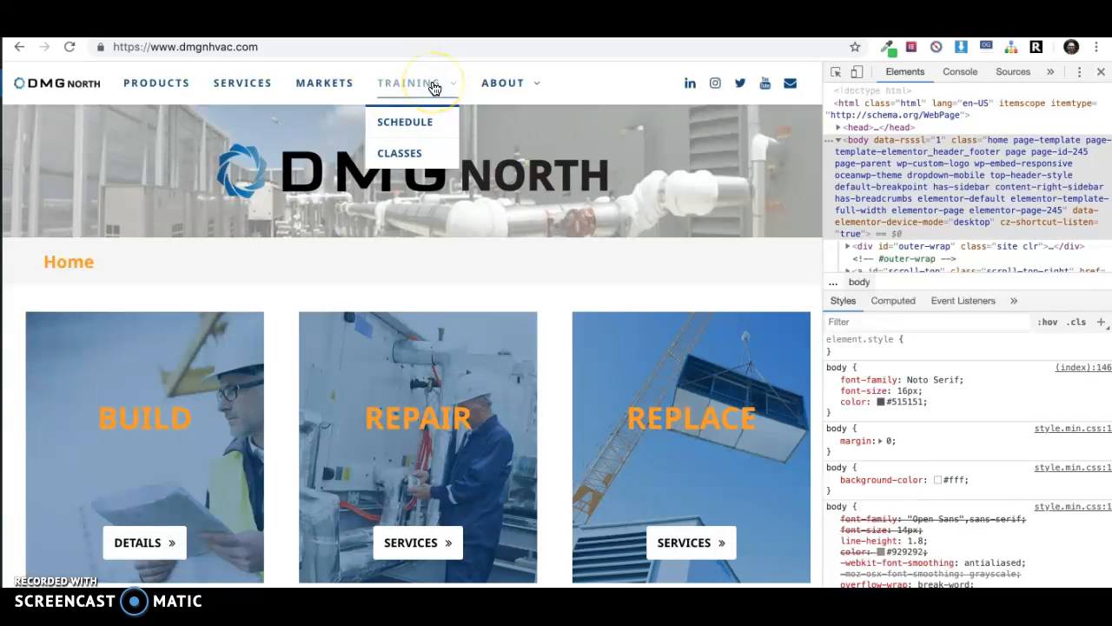
pyautogui.click(404, 154)
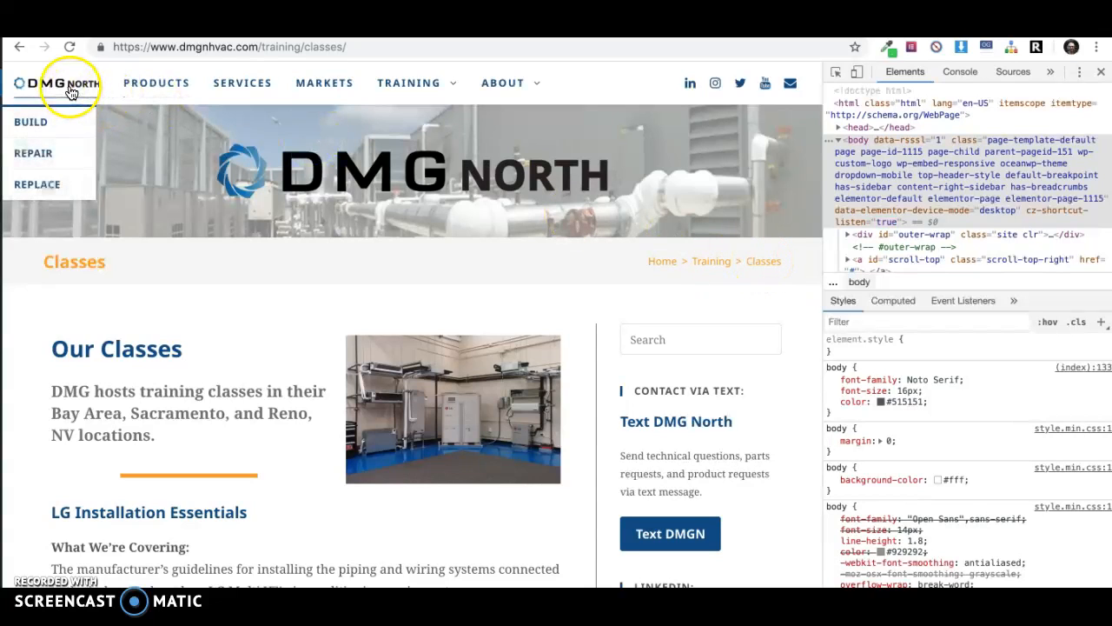
pyautogui.moveTo(439, 89)
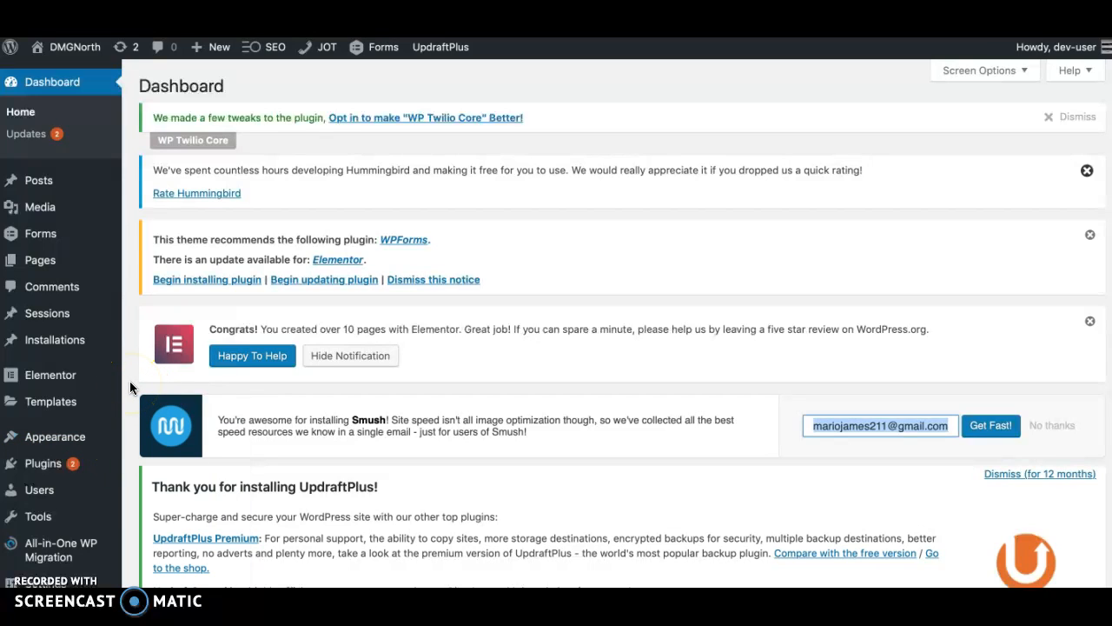
# Switch to the WordPress dashboard, list all pages and open the Galleries page for quick editing.
pyautogui.moveTo(44, 259)
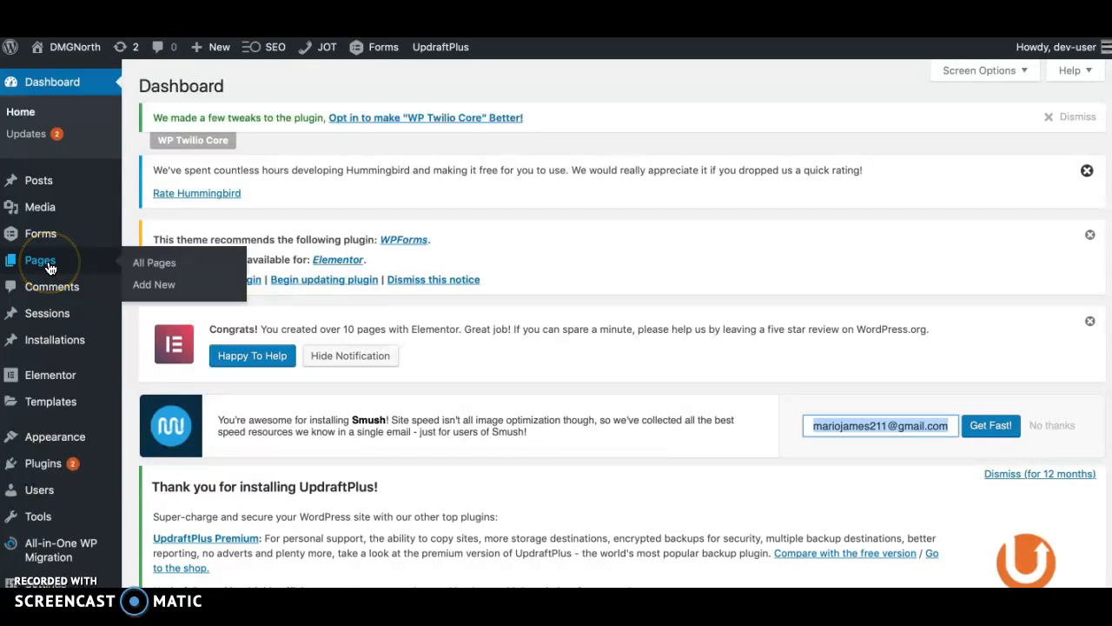
pyautogui.click(144, 265)
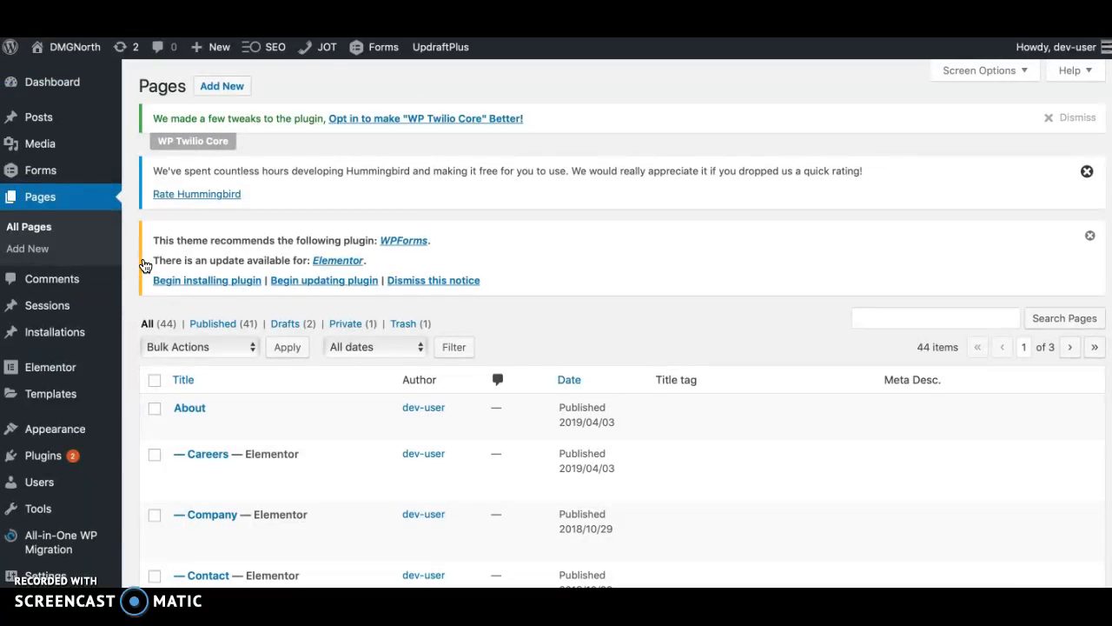
pyautogui.scroll(-10, 129, 304)
pyautogui.scroll(-7, 128, 304)
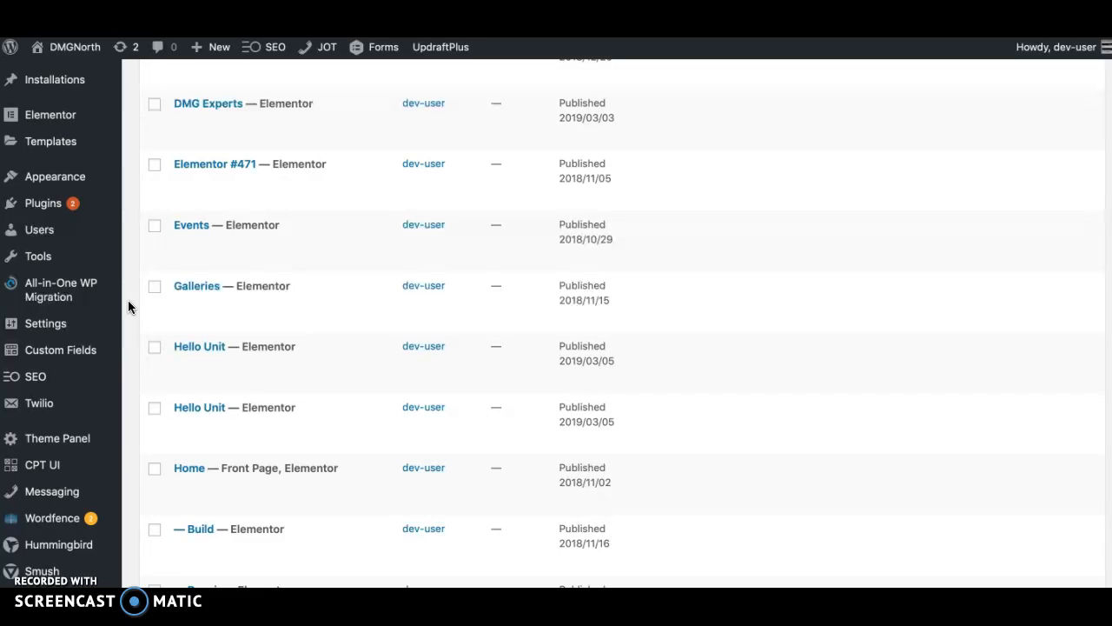
pyautogui.moveTo(160, 301)
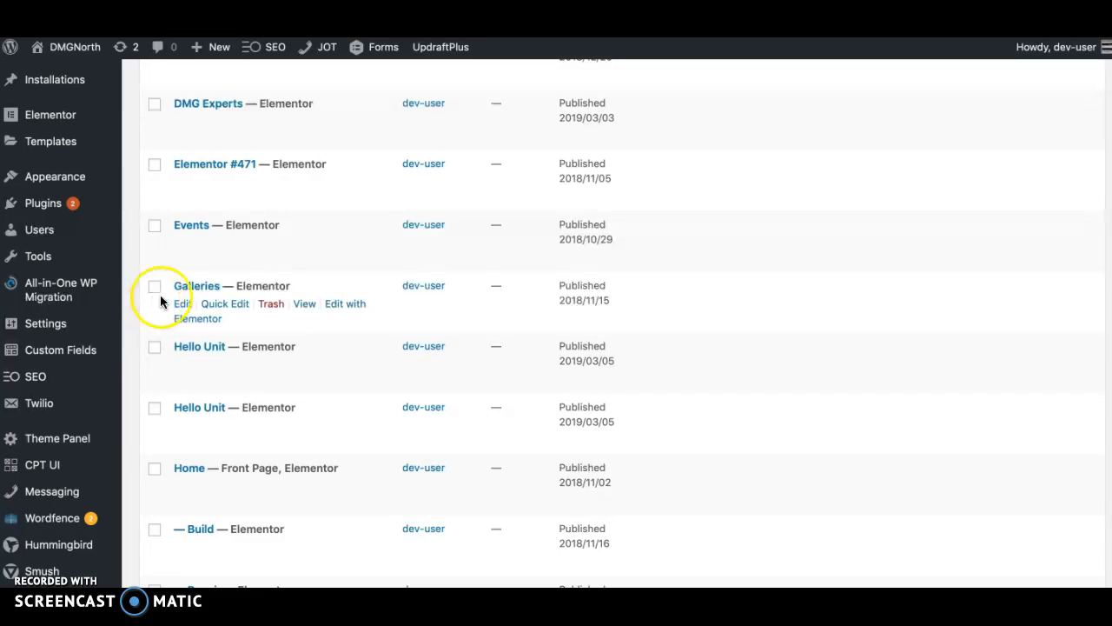
pyautogui.click(207, 305)
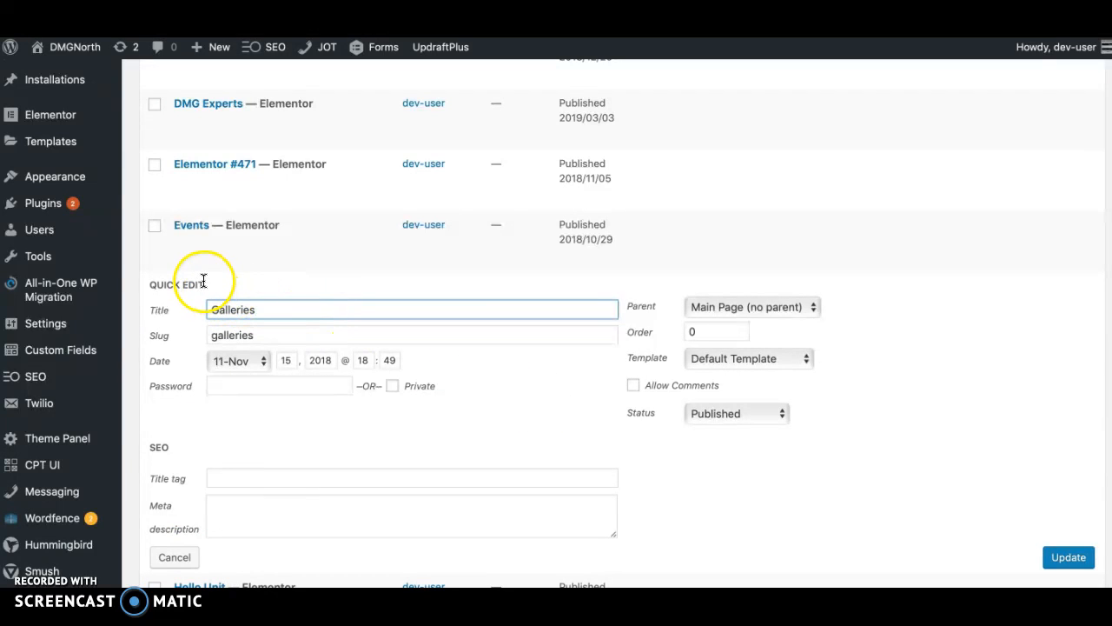
# Set the parent of the Galleries page to Markets and update the page.
pyautogui.click(752, 309)
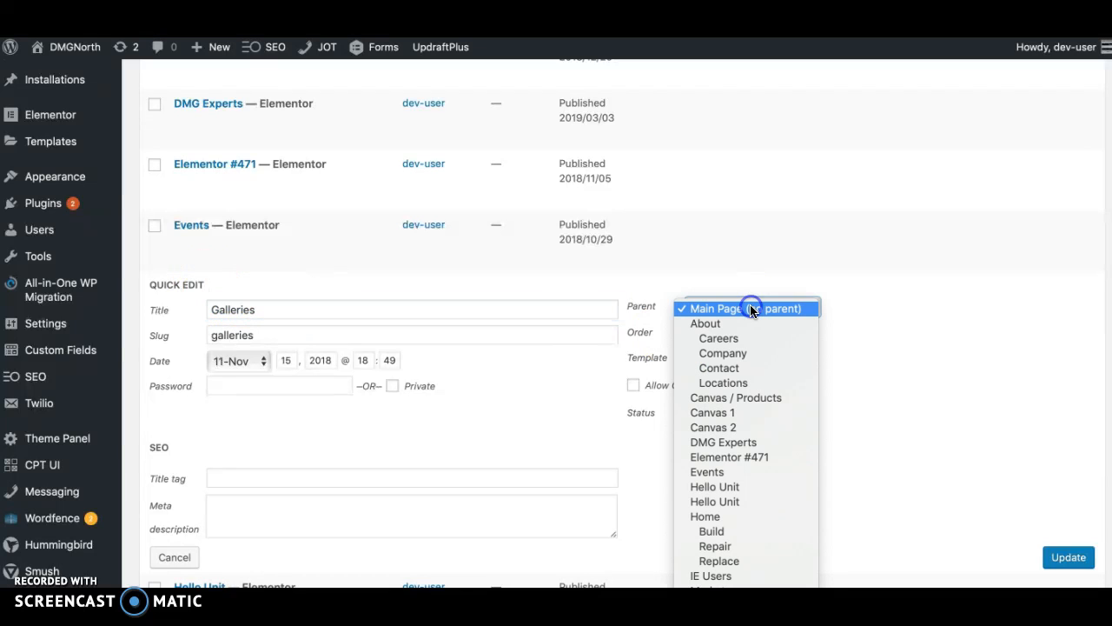
pyautogui.scroll(-5, 726, 474)
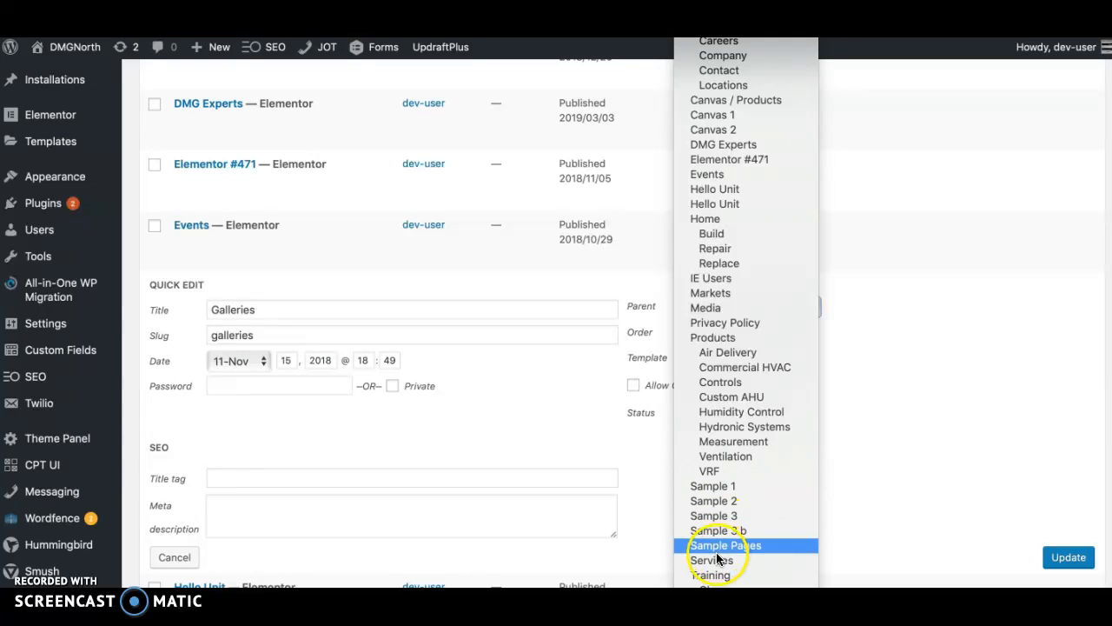
pyautogui.click(713, 576)
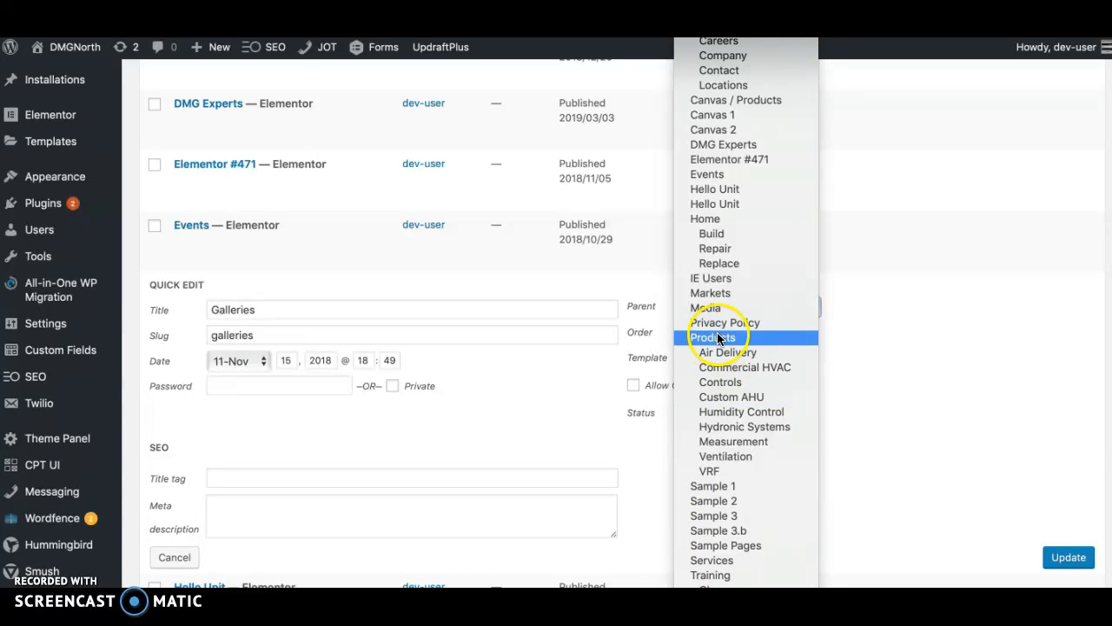
pyautogui.click(714, 287)
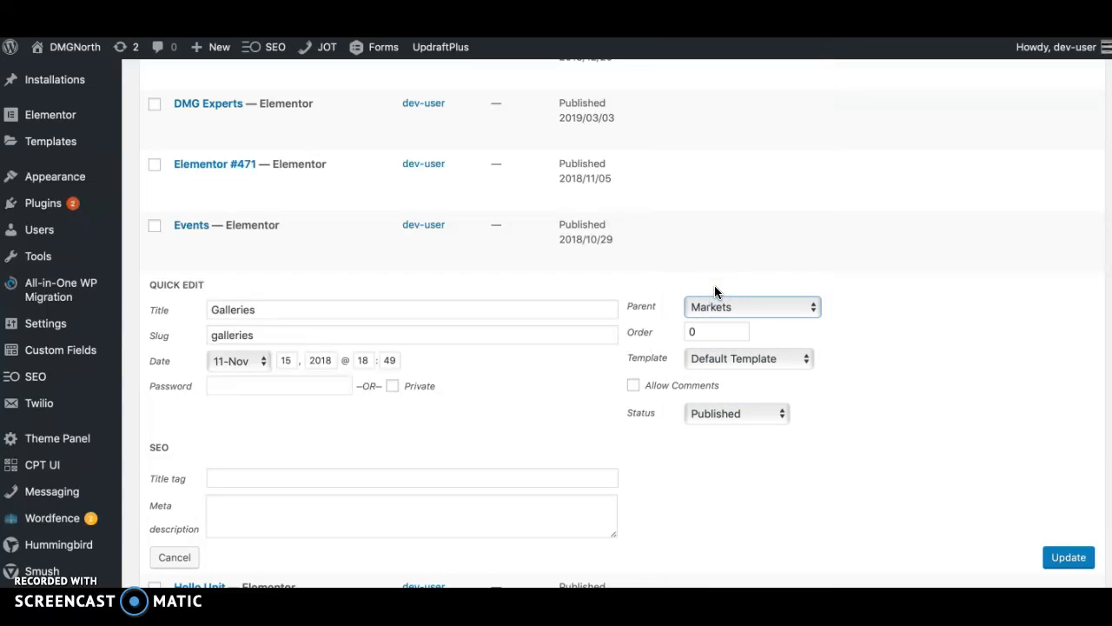
pyautogui.click(1072, 559)
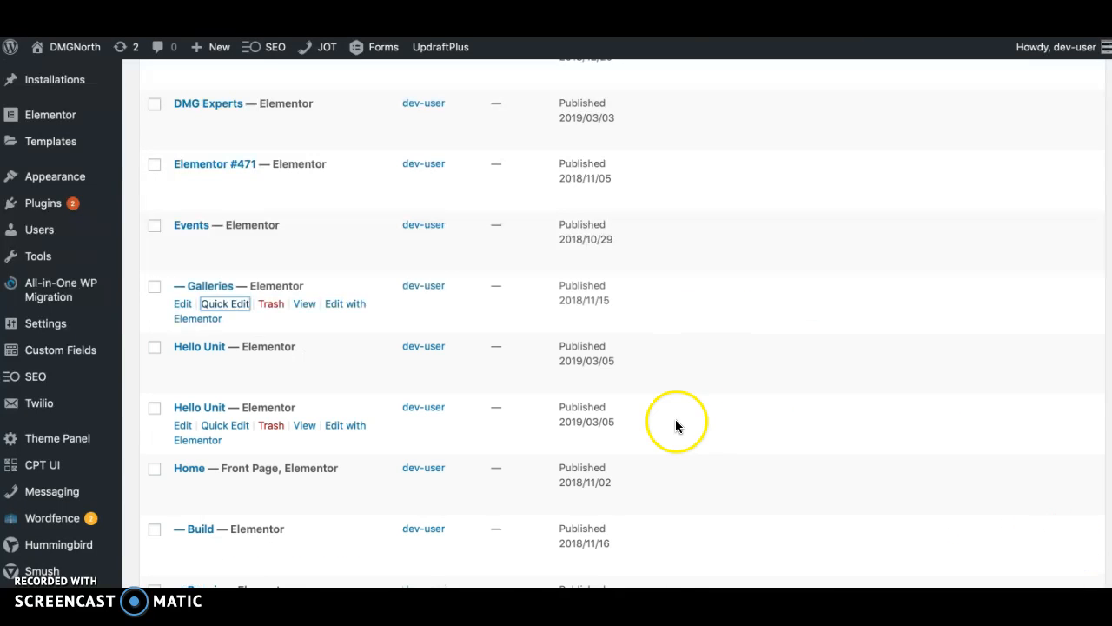
# Open the Galleries page in the full editor, keep Markets as its parent page and update it.
pyautogui.click(183, 306)
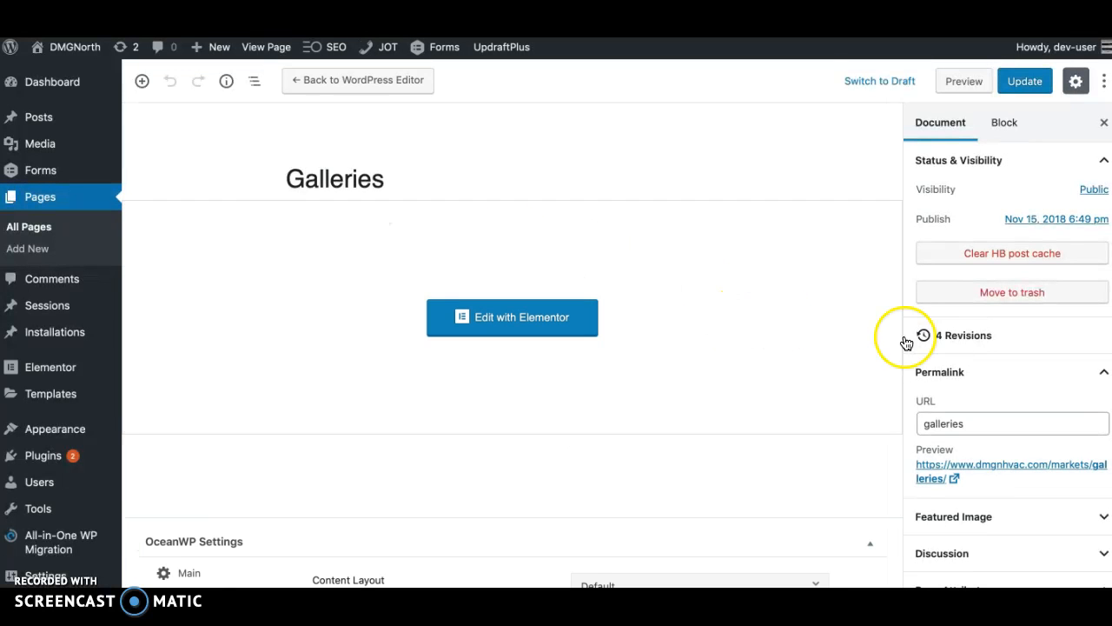
pyautogui.scroll(-2, 911, 374)
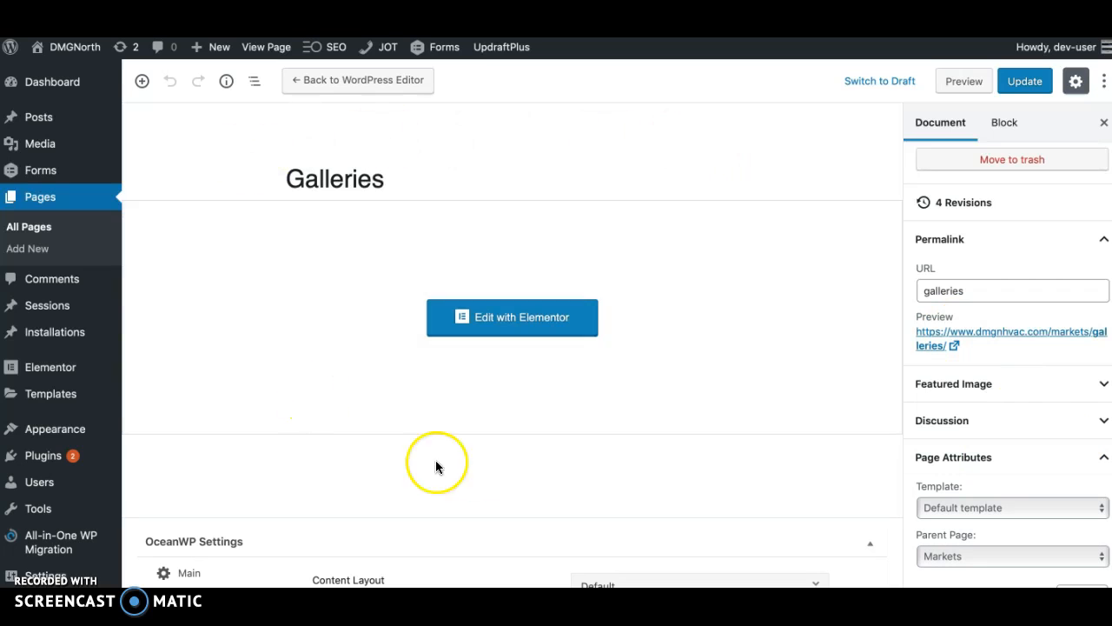
pyautogui.click(950, 551)
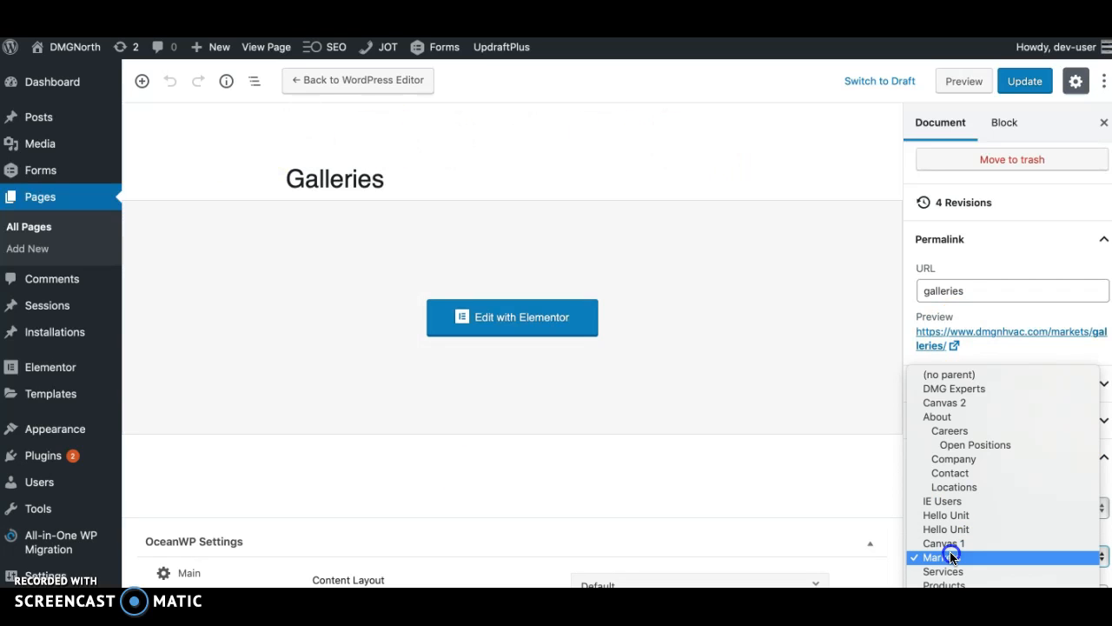
pyautogui.click(950, 551)
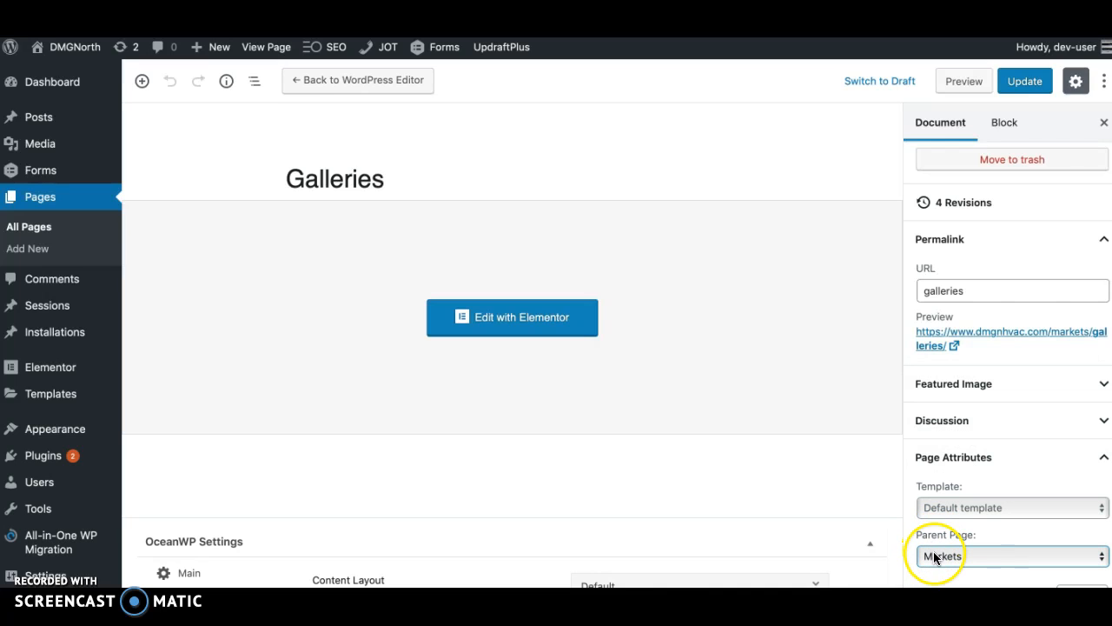
pyautogui.click(1030, 83)
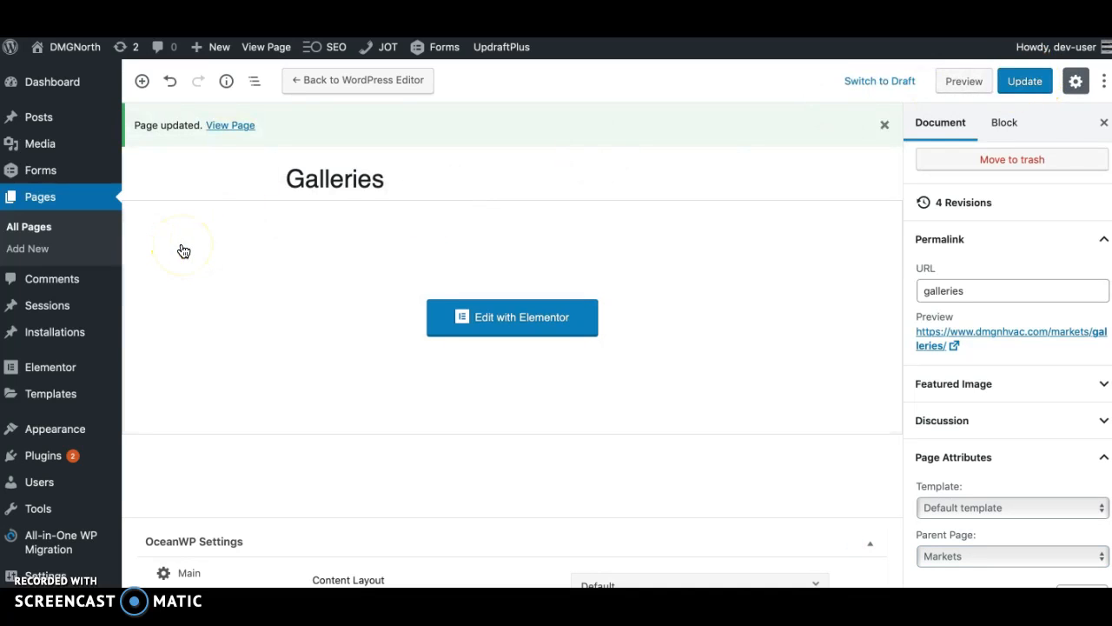
# Open the site's menu editor and review the Top Nav structure and the item types available to add.
pyautogui.moveTo(13, 434)
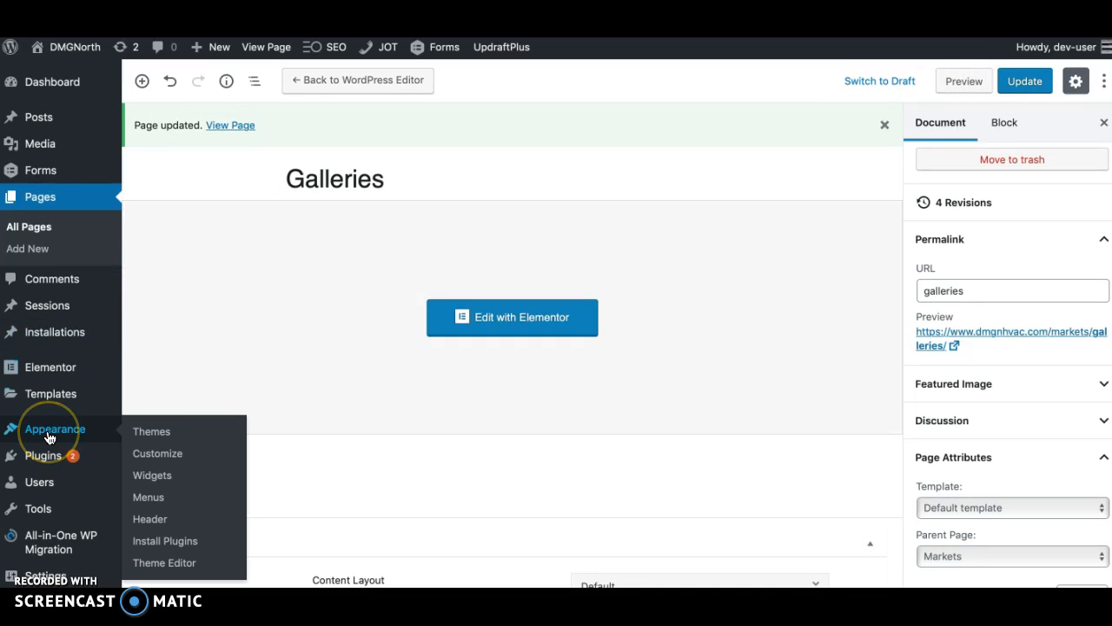
pyautogui.click(146, 503)
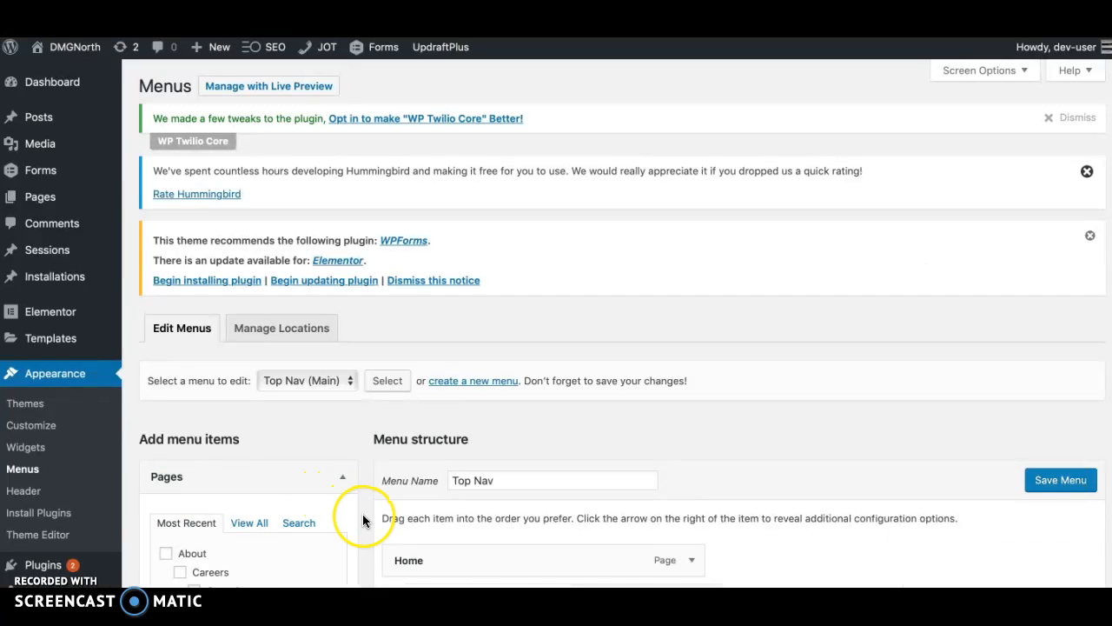
pyautogui.scroll(-5, 363, 516)
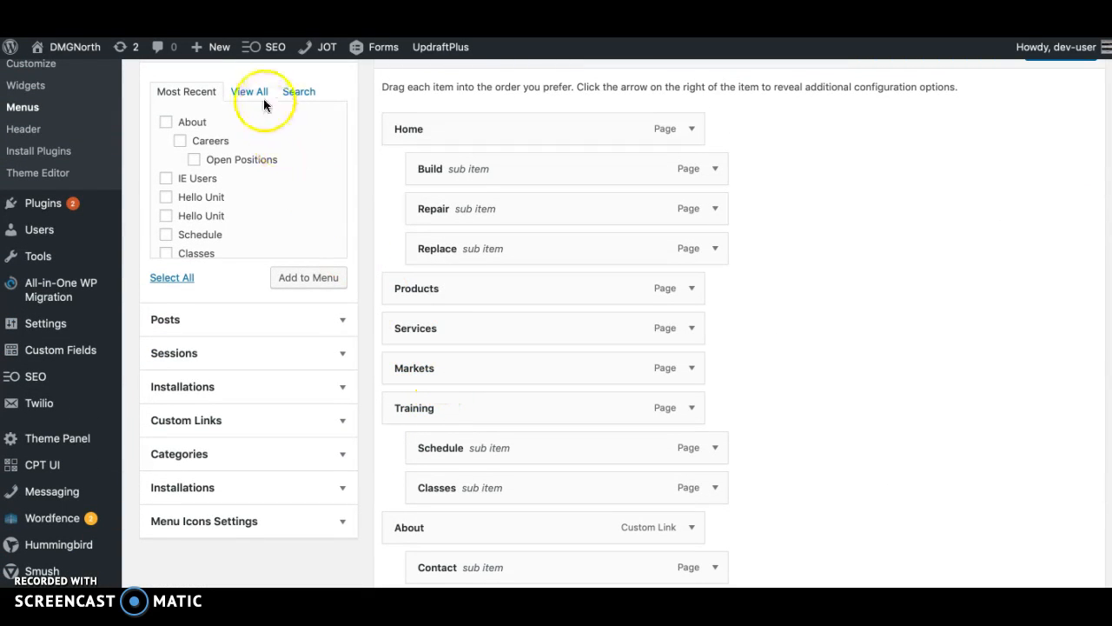
pyautogui.scroll(1, 206, 107)
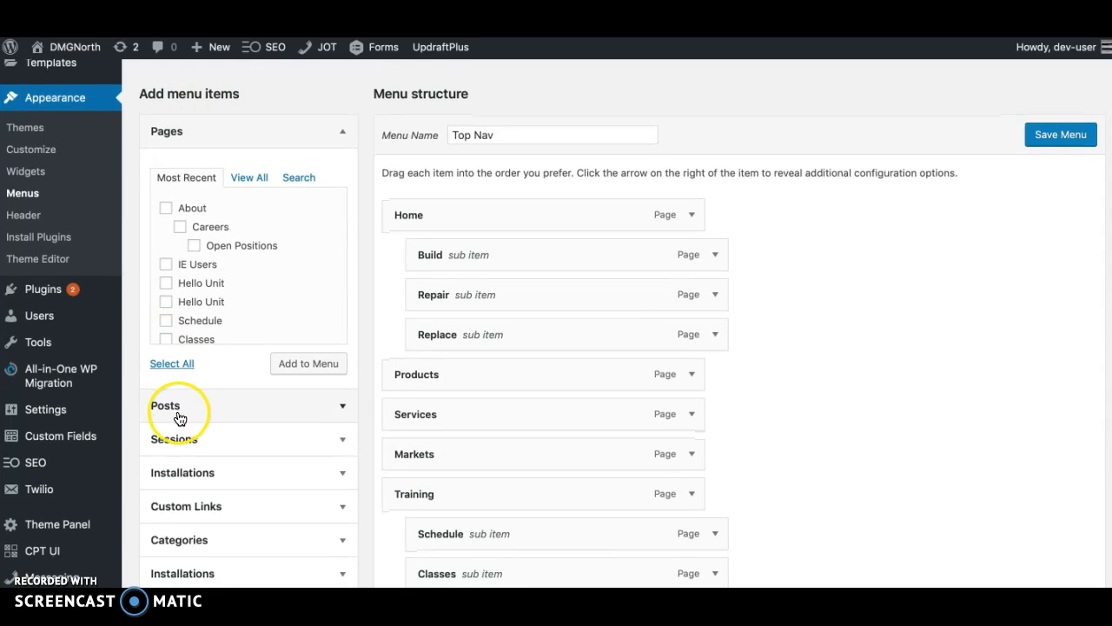
pyautogui.scroll(-1, 173, 412)
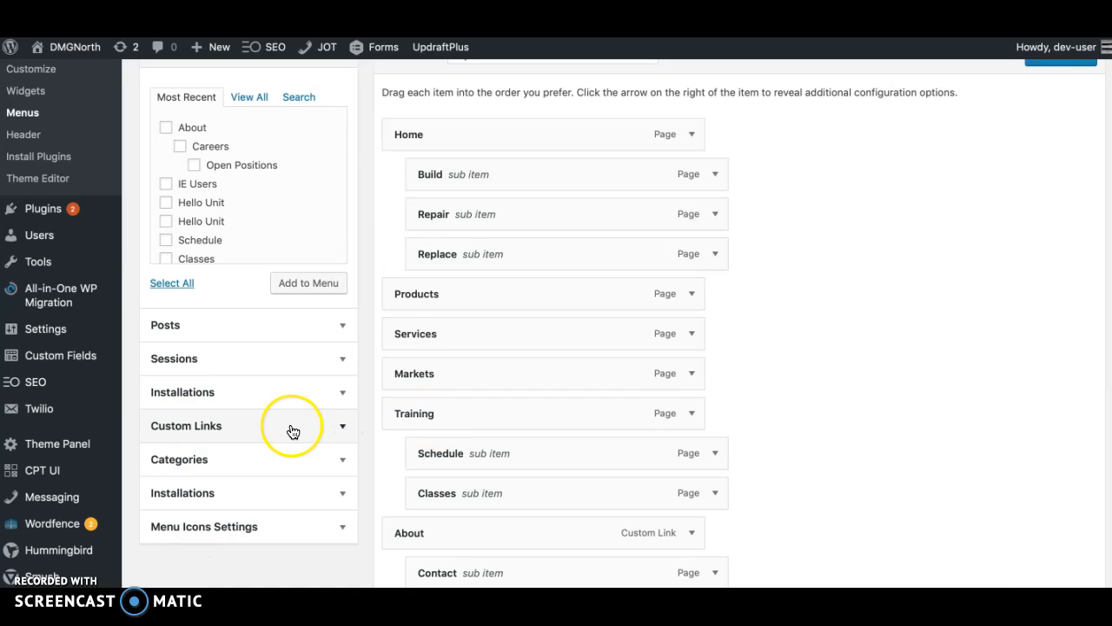
# Find the Galleries page in the full list of pages and add it to the Top Nav menu.
pyautogui.scroll(2, 334, 425)
pyautogui.click(246, 192)
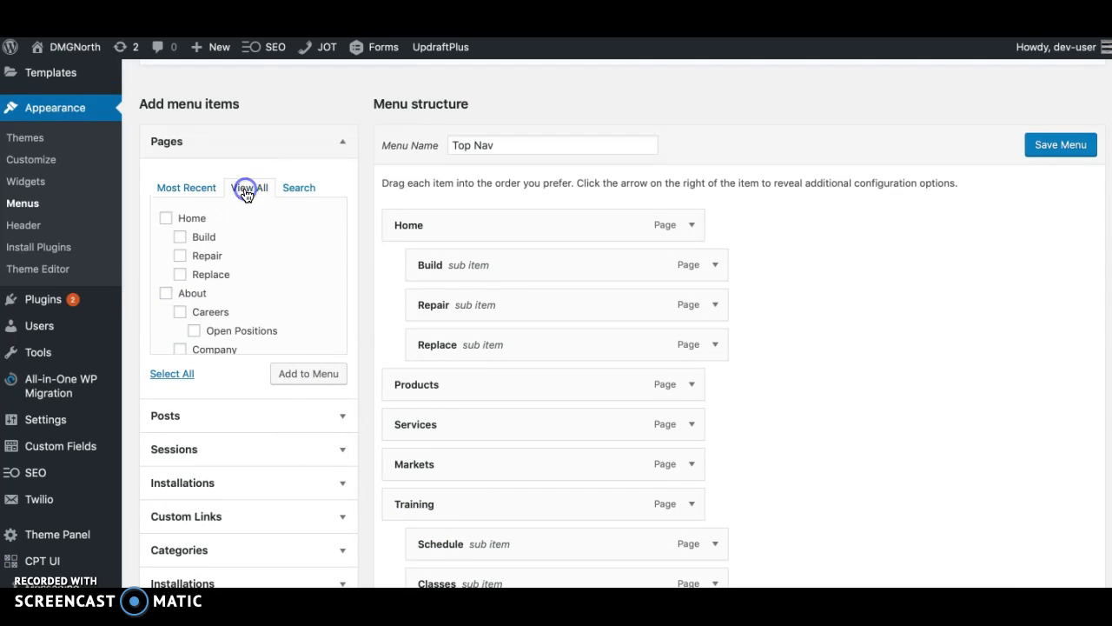
pyautogui.scroll(-1, 251, 260)
pyautogui.scroll(-3, 252, 261)
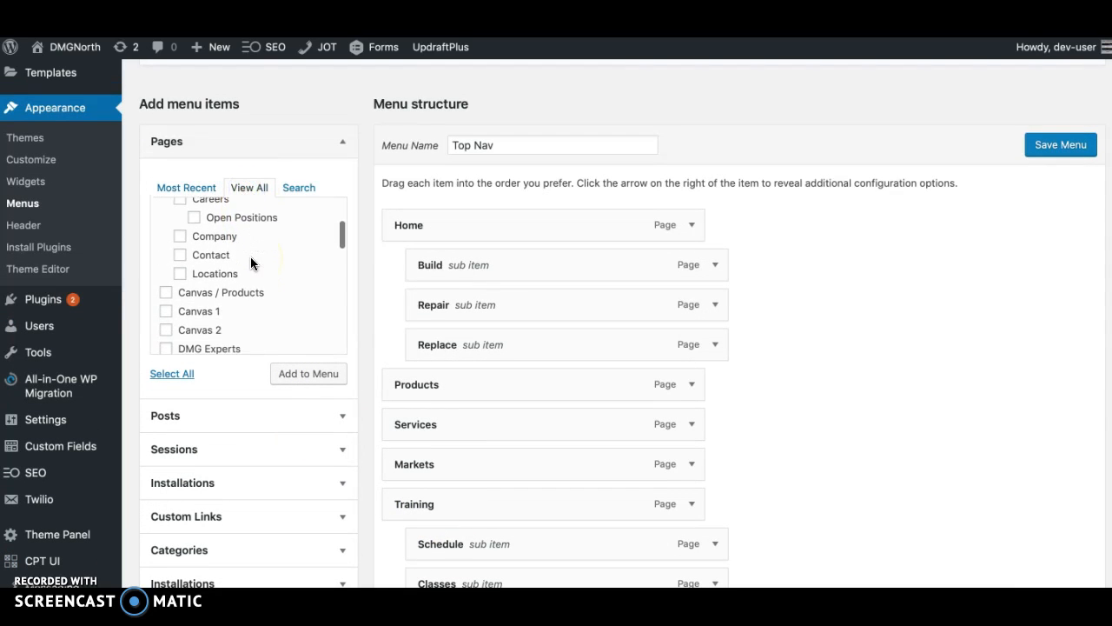
pyautogui.scroll(3, 250, 257)
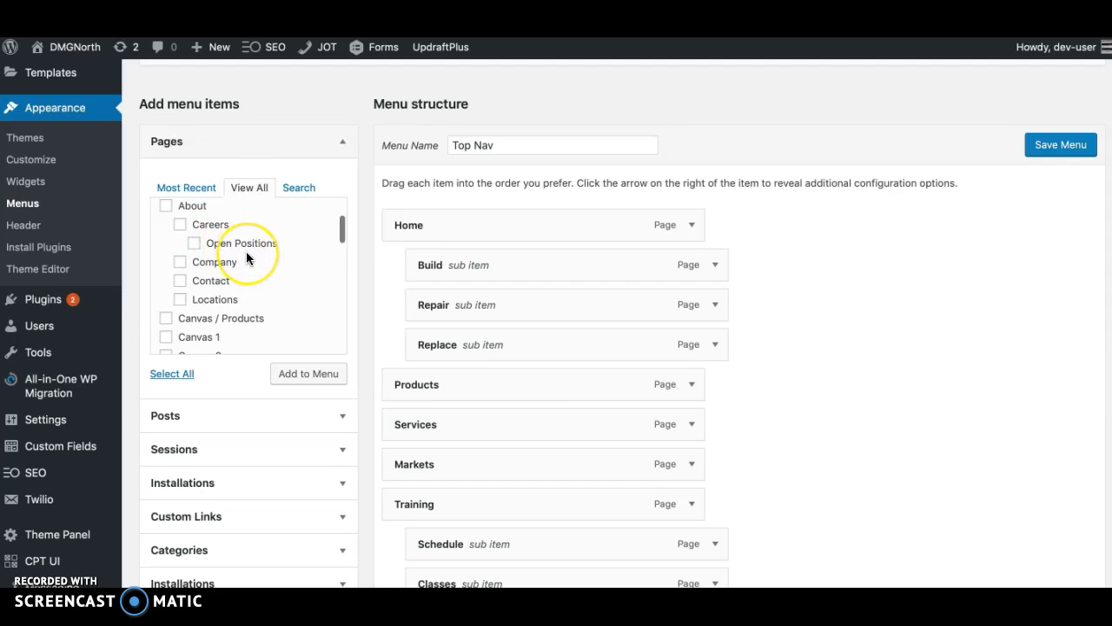
pyautogui.scroll(-5, 245, 254)
pyautogui.scroll(-3, 246, 251)
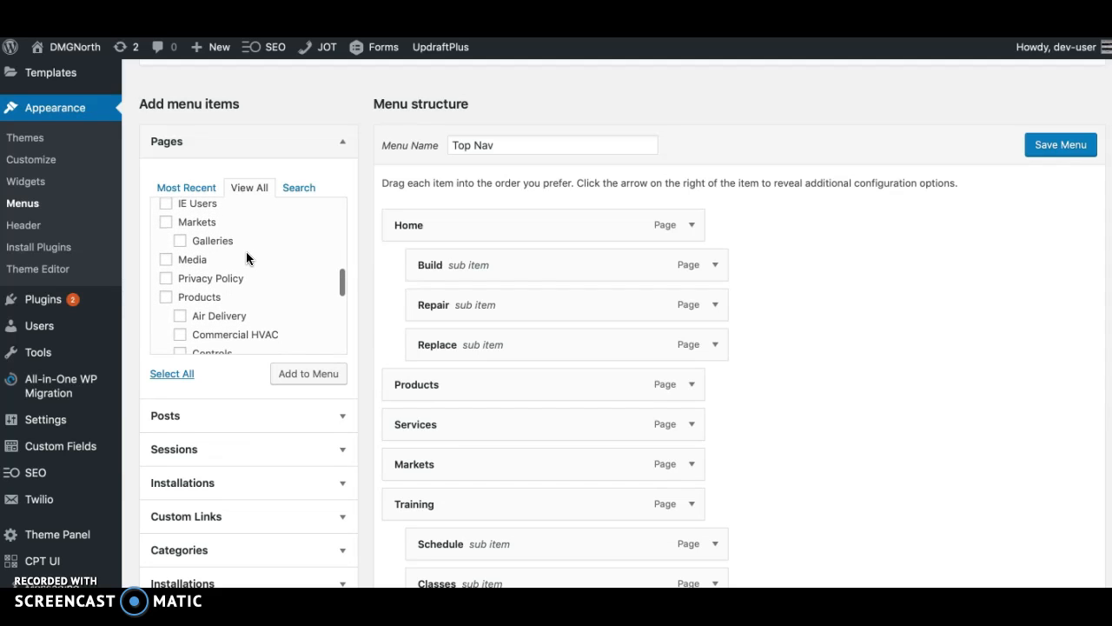
pyautogui.click(179, 242)
pyautogui.click(306, 381)
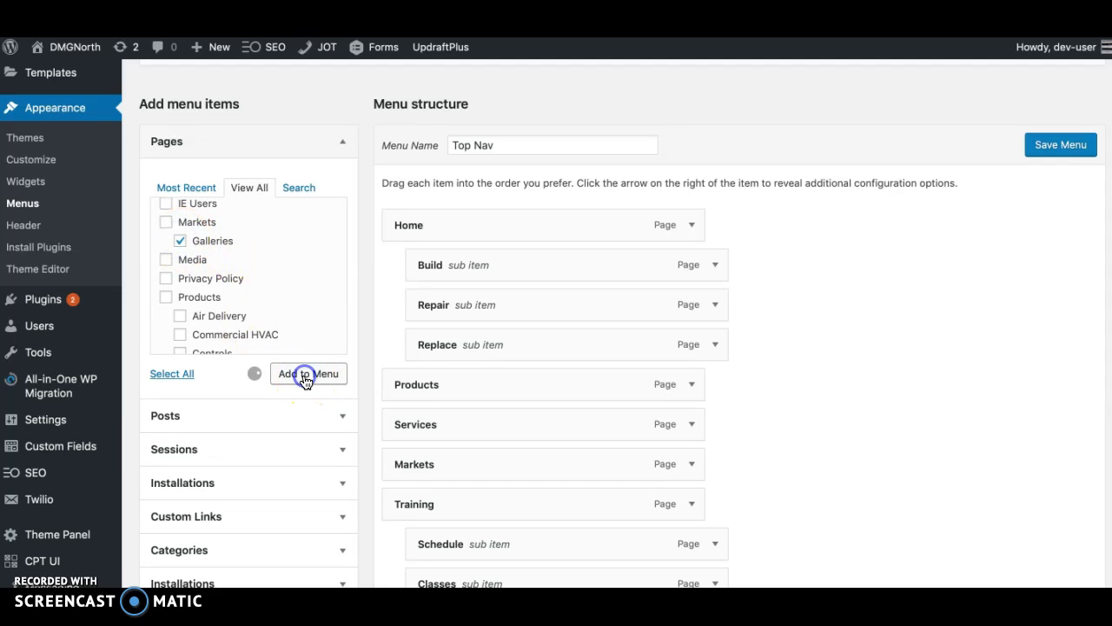
# Move the Galleries item directly below Markets in the menu structure and indent it as a sub item.
pyautogui.scroll(-5, 647, 437)
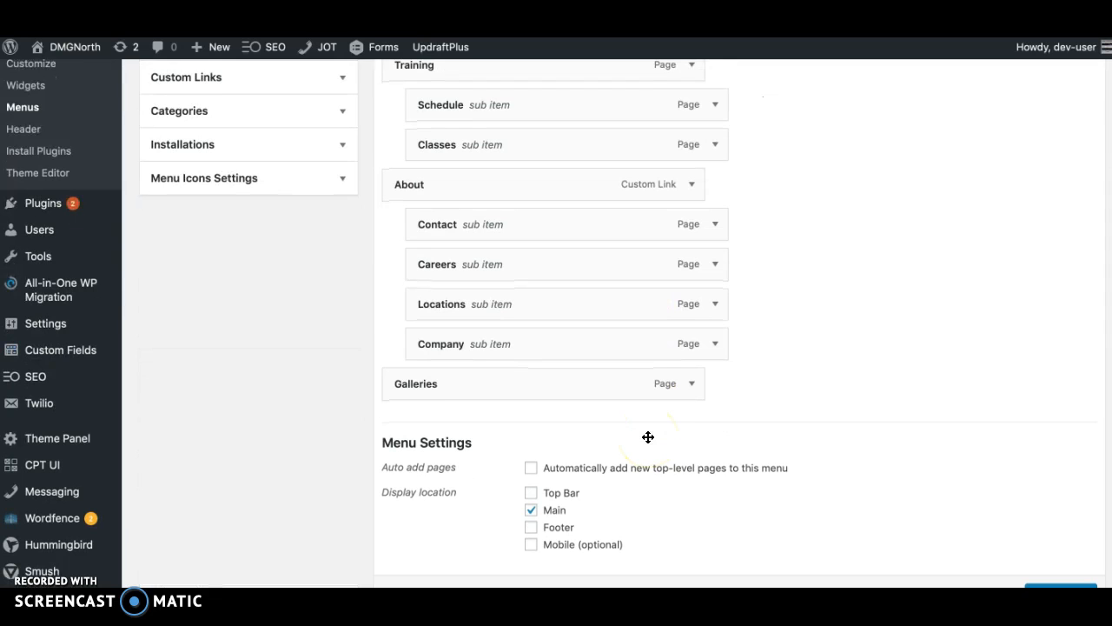
pyautogui.scroll(3, 770, 414)
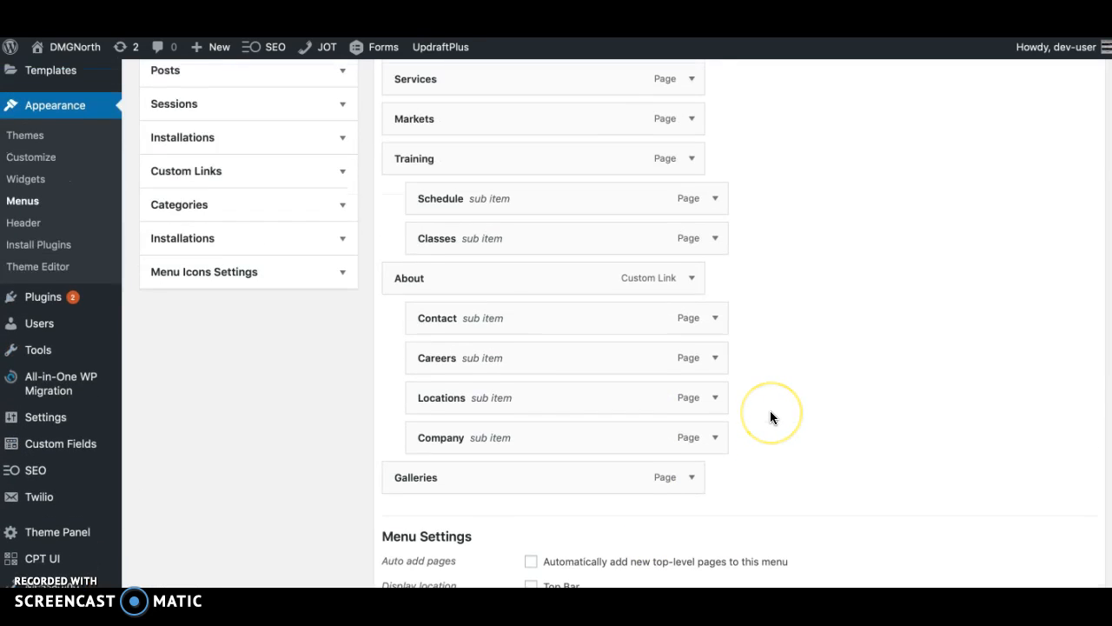
pyautogui.click(507, 508)
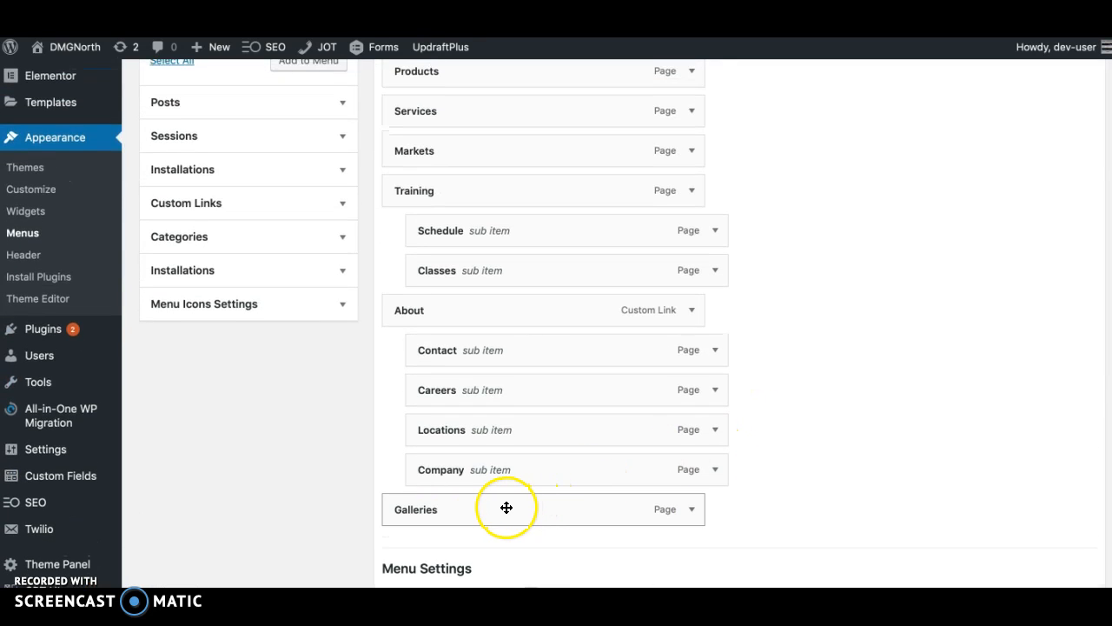
pyautogui.moveTo(507, 508); pyautogui.dragTo(510, 187)
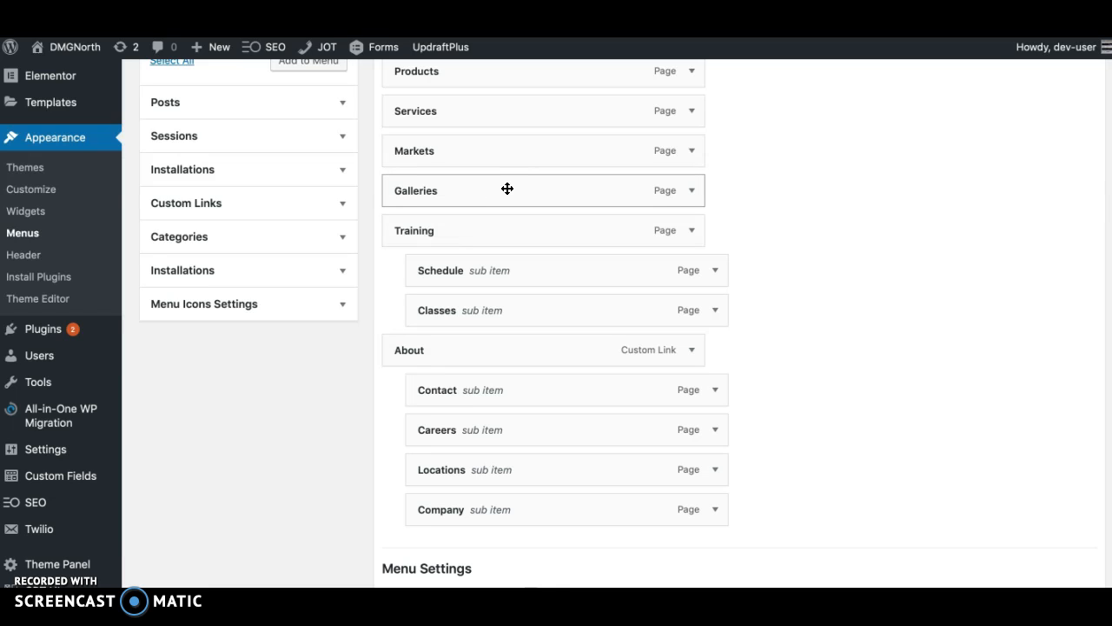
pyautogui.moveTo(507, 189); pyautogui.dragTo(539, 190)
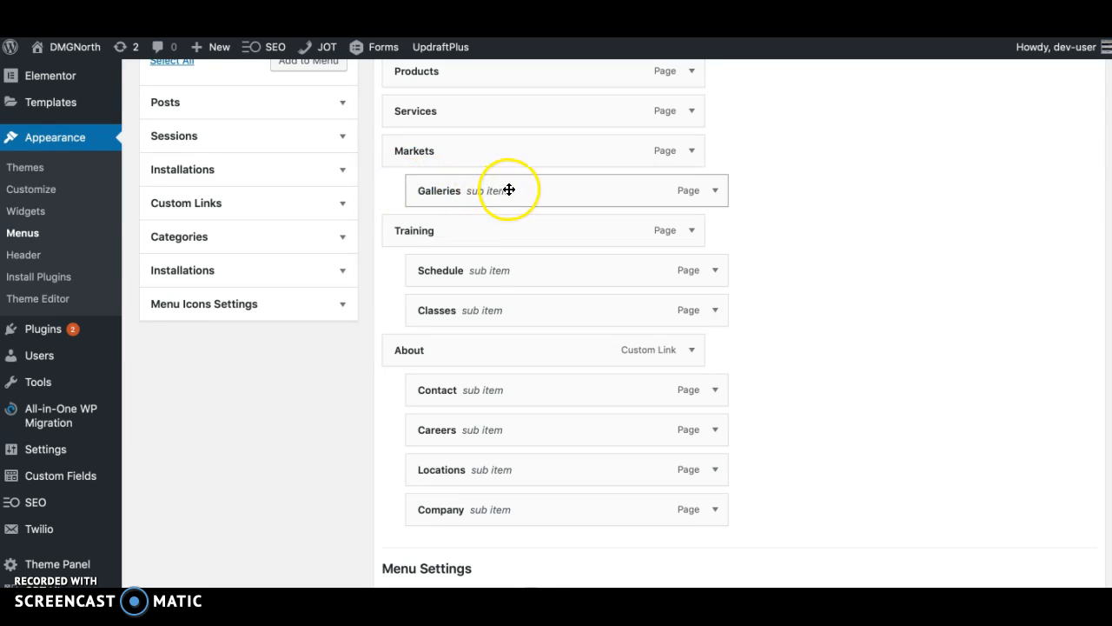
# Stay on the menu editing page and save the Top Nav menu.
pyautogui.scroll(5, 850, 177)
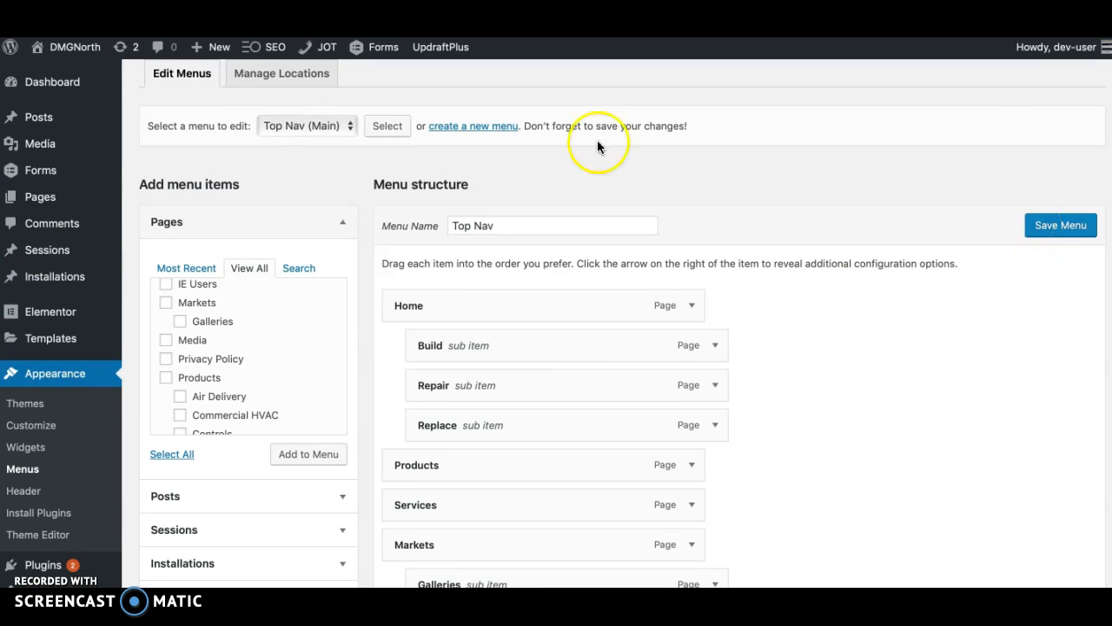
pyautogui.click(230, 38)
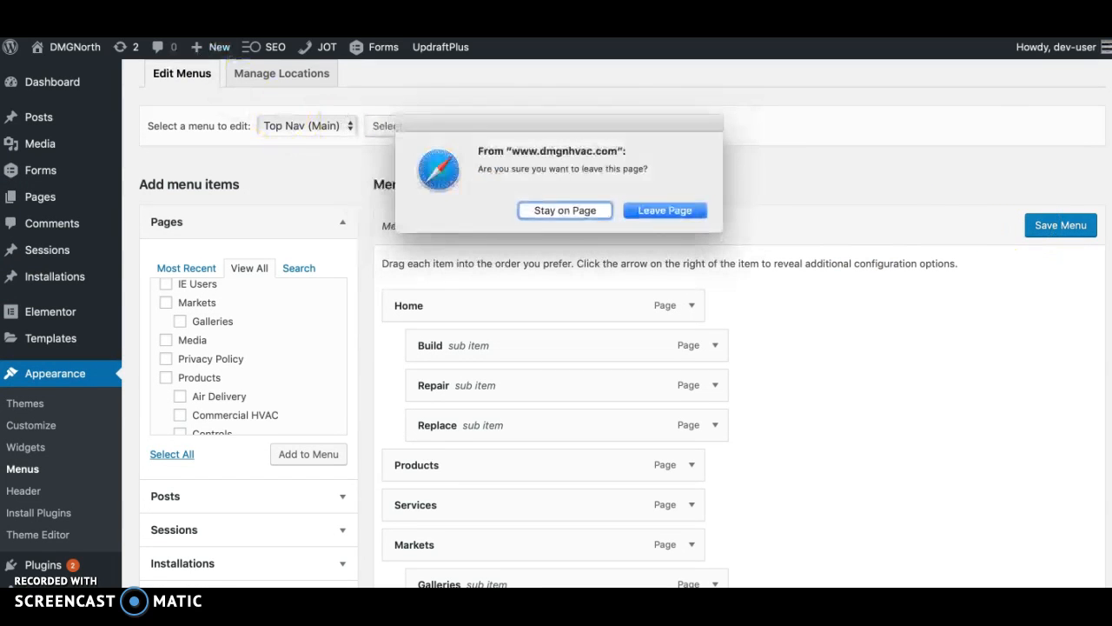
pyautogui.click(559, 209)
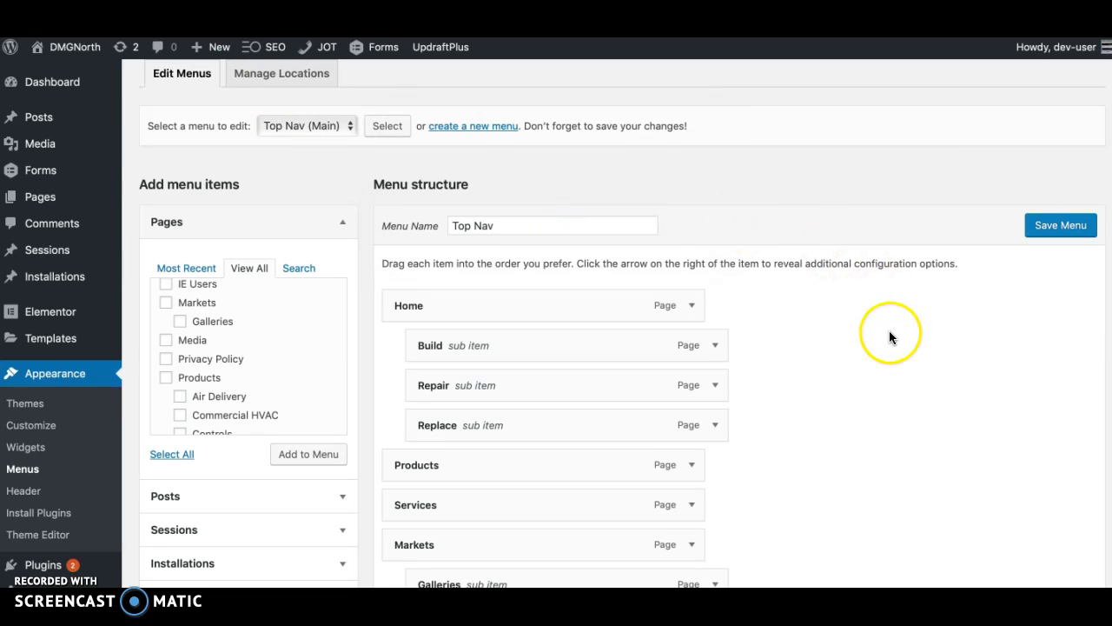
pyautogui.scroll(-2, 889, 330)
pyautogui.click(1054, 165)
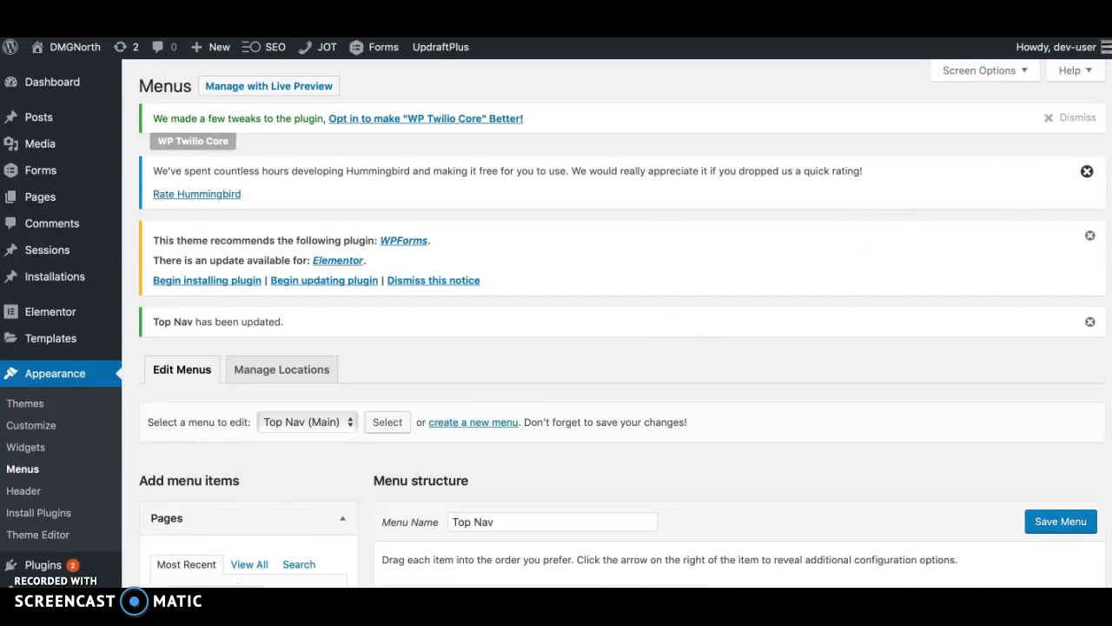
# Switch to the live site in the other browser, reload it and open Galleries from the Markets submenu.
pyautogui.press('super+grave')
pyautogui.click(252, 339)
pyautogui.press('super+r')
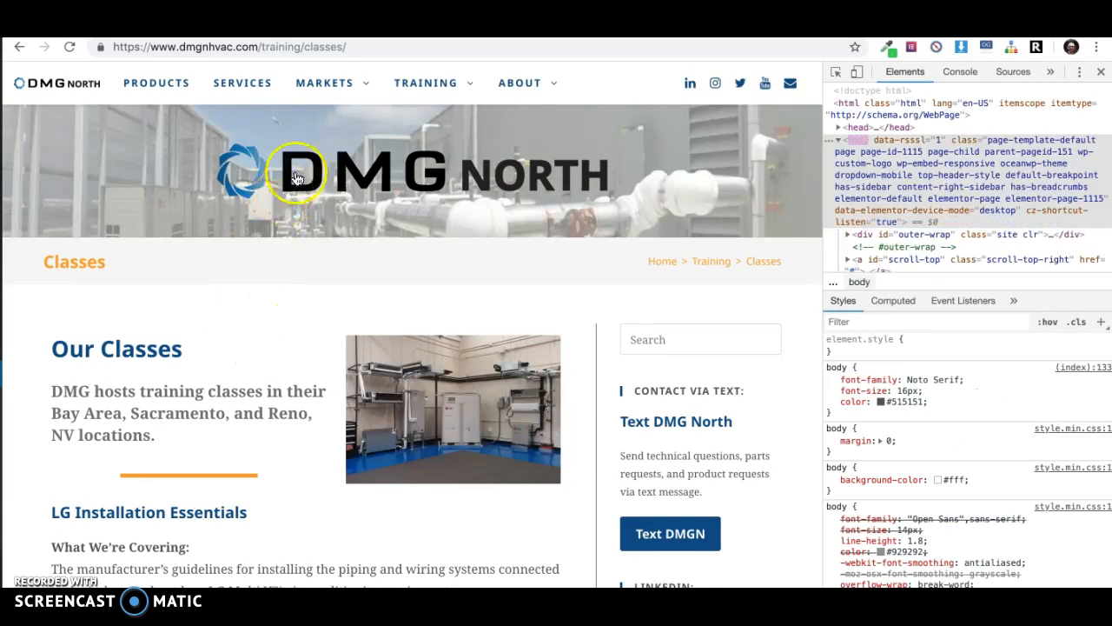
pyautogui.moveTo(322, 87)
pyautogui.click(324, 120)
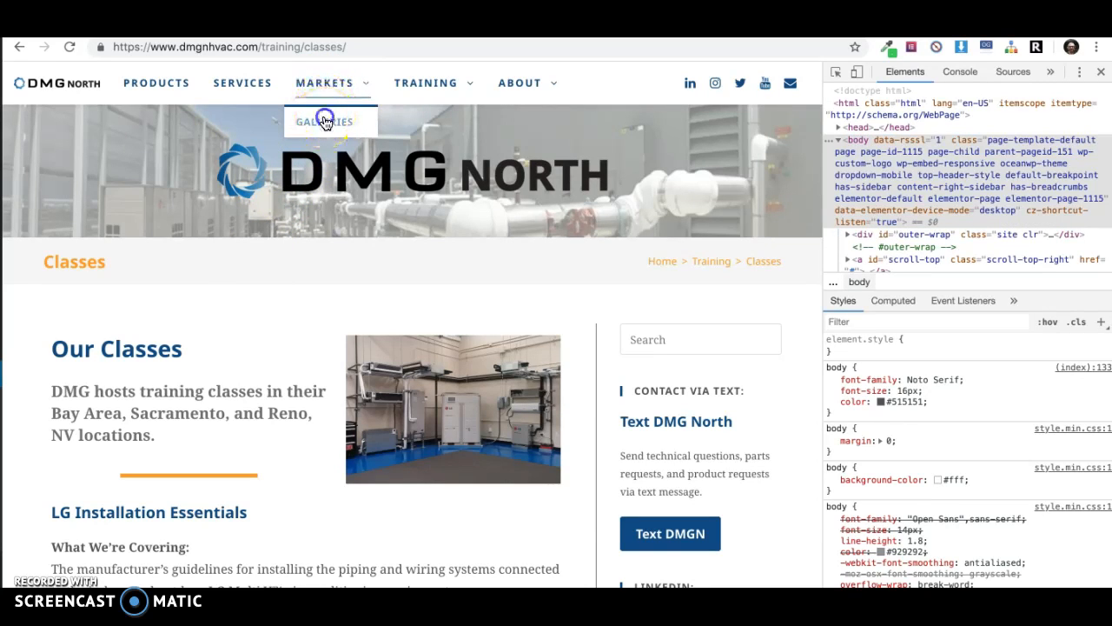